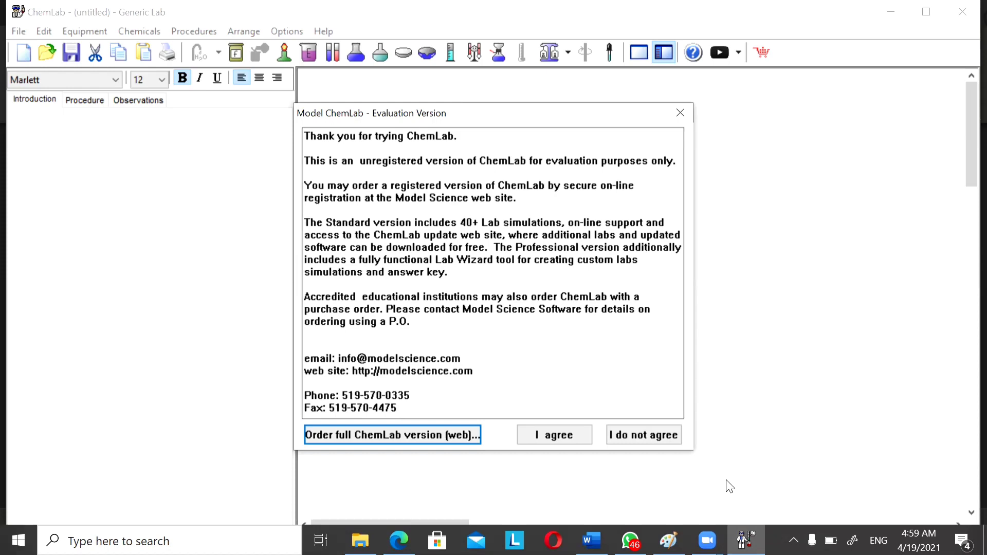
# Accept the evaluation agreement and open the Acid-Base Titration lab module.
pyautogui.click(554, 436)
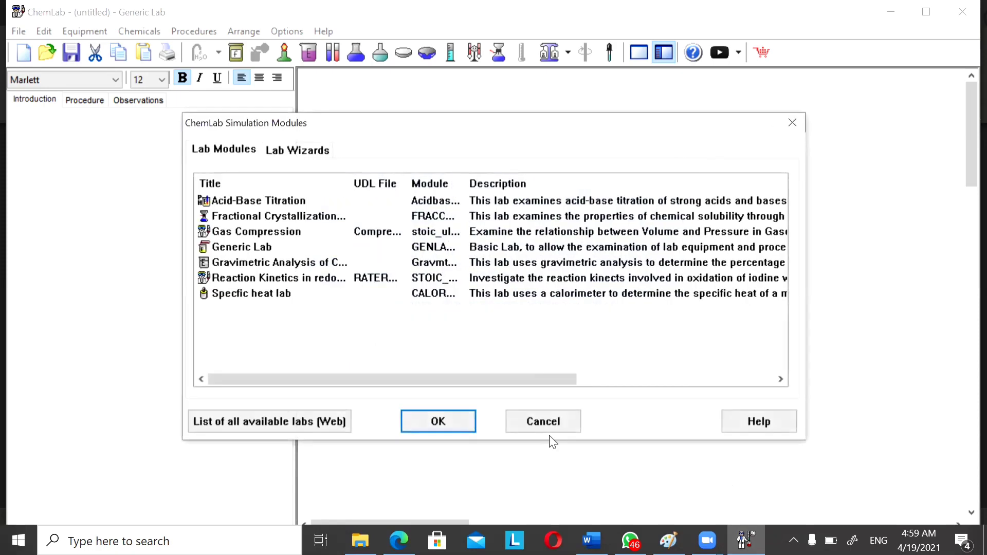
pyautogui.click(349, 202)
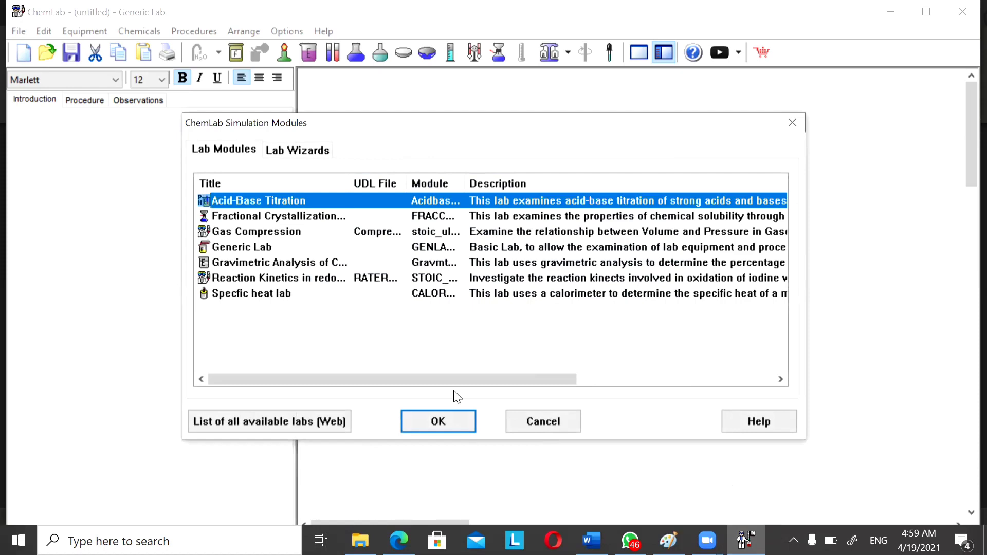
pyautogui.click(422, 425)
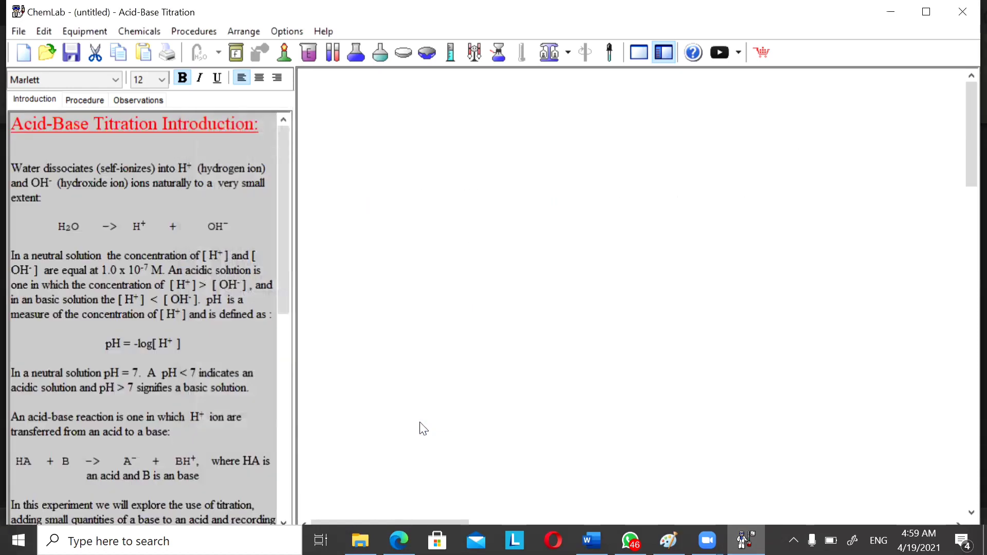
# Scroll through the introduction, switch to the procedure and highlight the Step 1 instructions.
pyautogui.moveTo(281, 237); pyautogui.dragTo(283, 192)
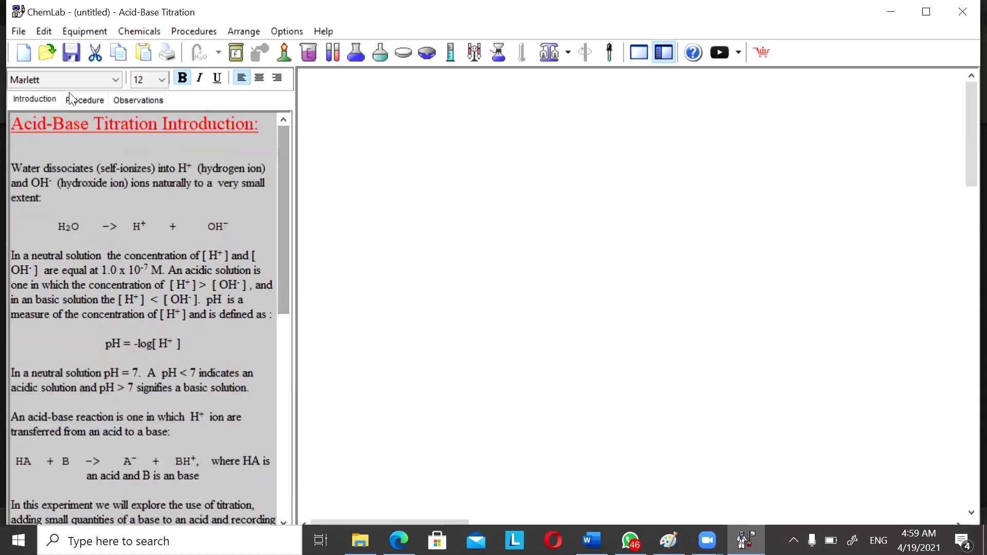
pyautogui.click(77, 103)
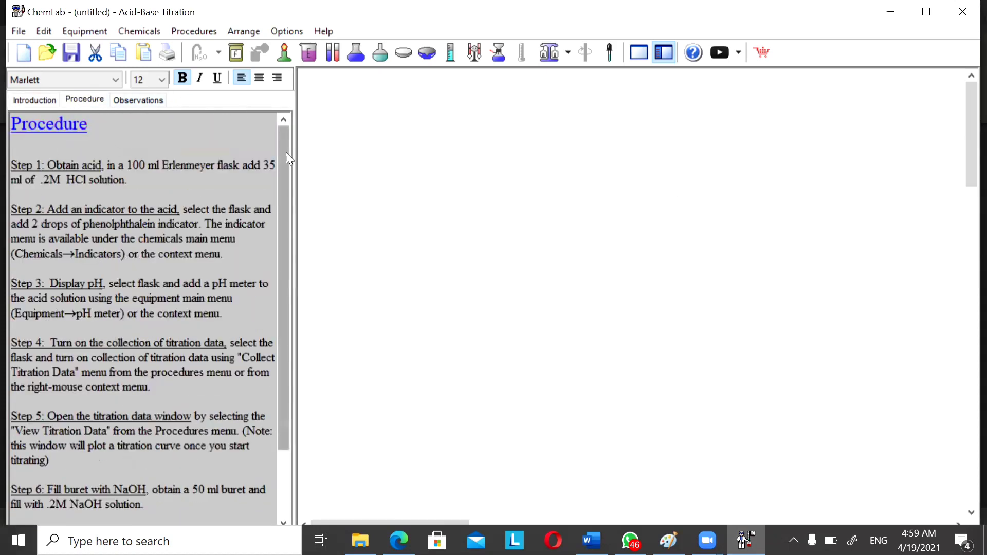
pyautogui.moveTo(286, 152)
pyautogui.mouseDown()
pyautogui.moveTo(296, 260)
pyautogui.moveTo(297, 141)
pyautogui.moveTo(298, 211)
pyautogui.moveTo(296, 155)
pyautogui.mouseUp()
pyautogui.moveTo(46, 166); pyautogui.dragTo(148, 176)
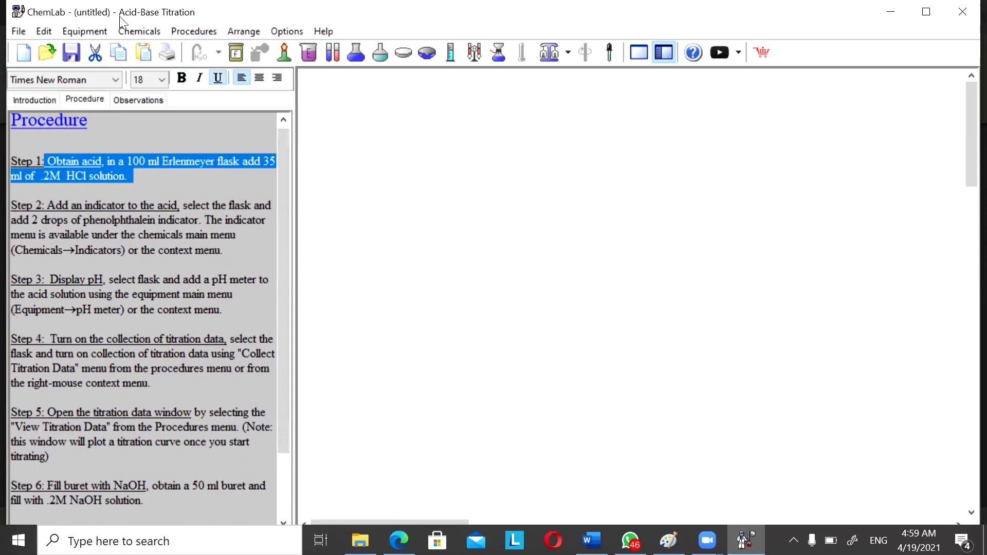
# Place a 100 ml Erlenmeyer flask on the workbench and move it lower in the workspace.
pyautogui.click(82, 26)
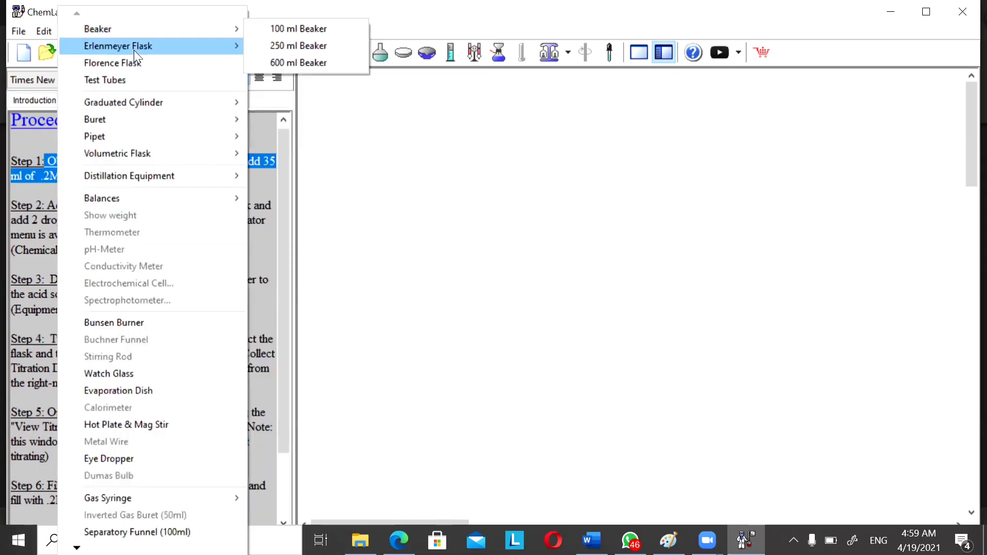
pyautogui.click(262, 45)
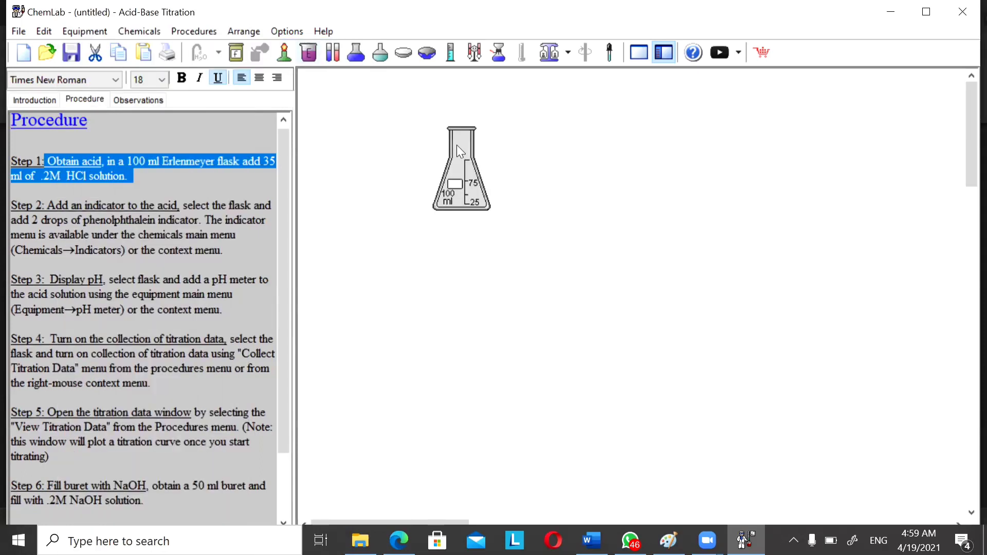
pyautogui.moveTo(461, 225); pyautogui.dragTo(463, 302)
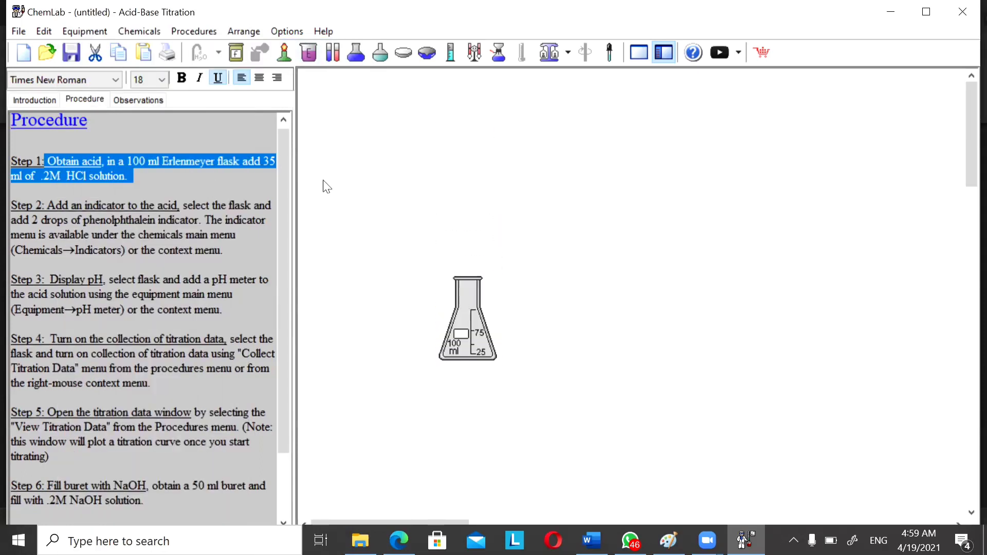
# Add 35 ml of 0.200 M Hydrochloric Acid to the flask.
pyautogui.rightClick(476, 331)
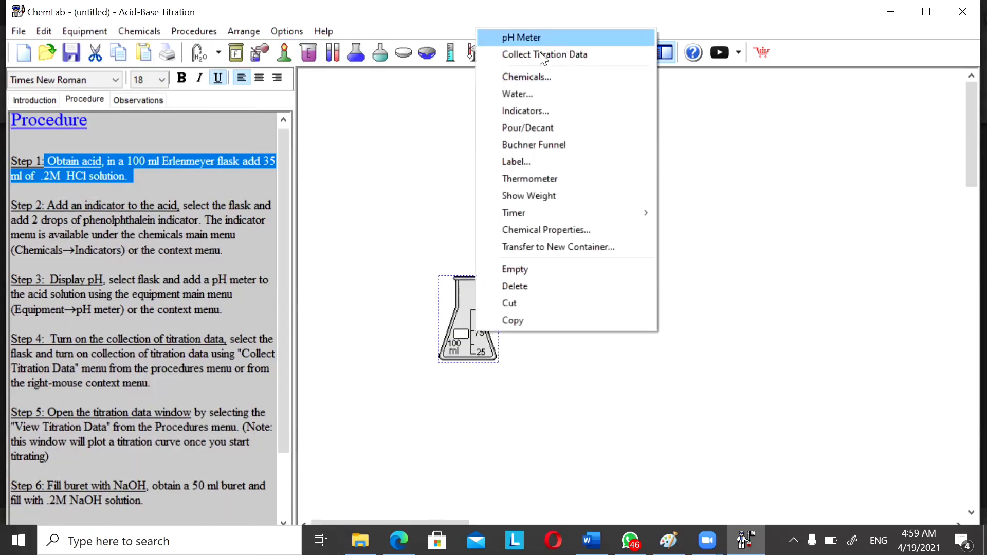
pyautogui.click(538, 78)
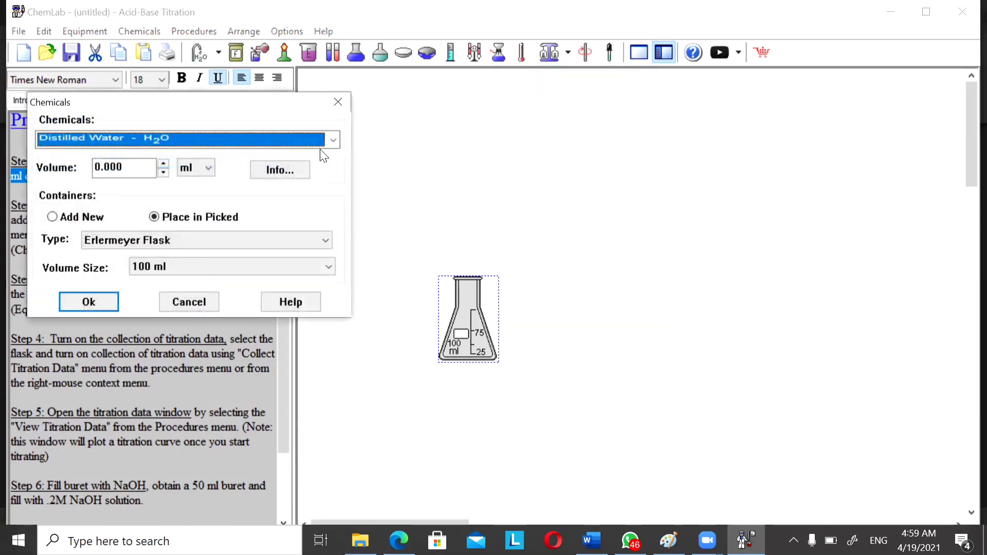
pyautogui.click(334, 140)
pyautogui.click(319, 165)
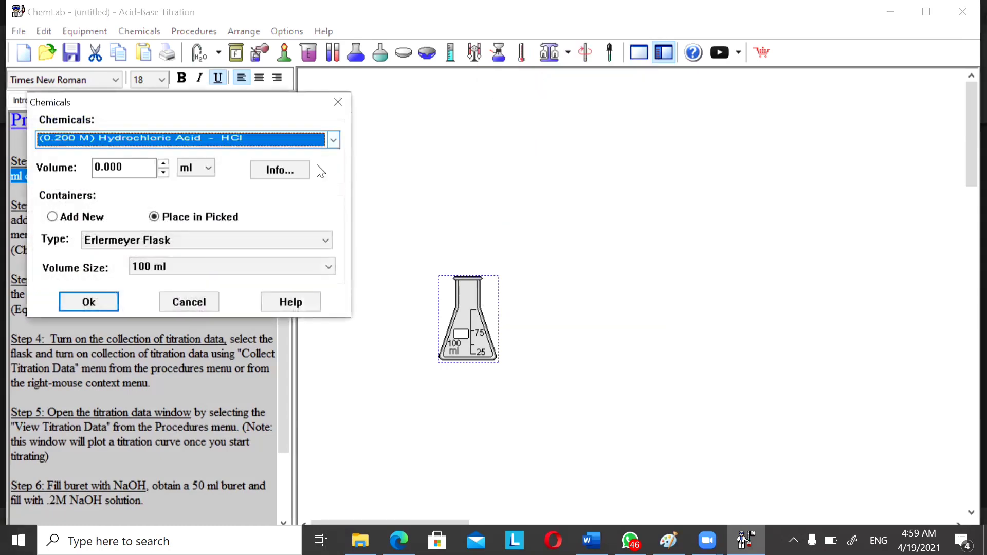
pyautogui.doubleClick(130, 166)
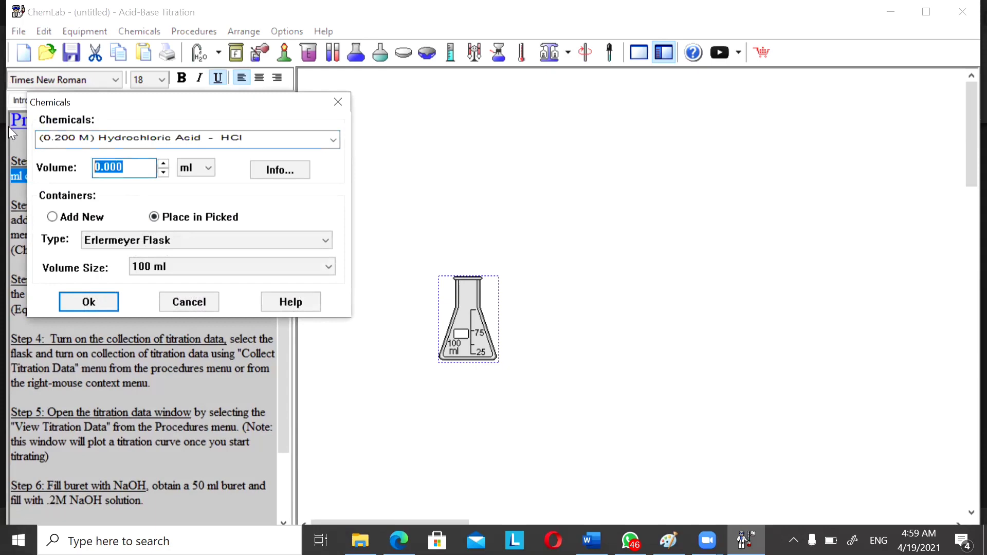
pyautogui.write('35')
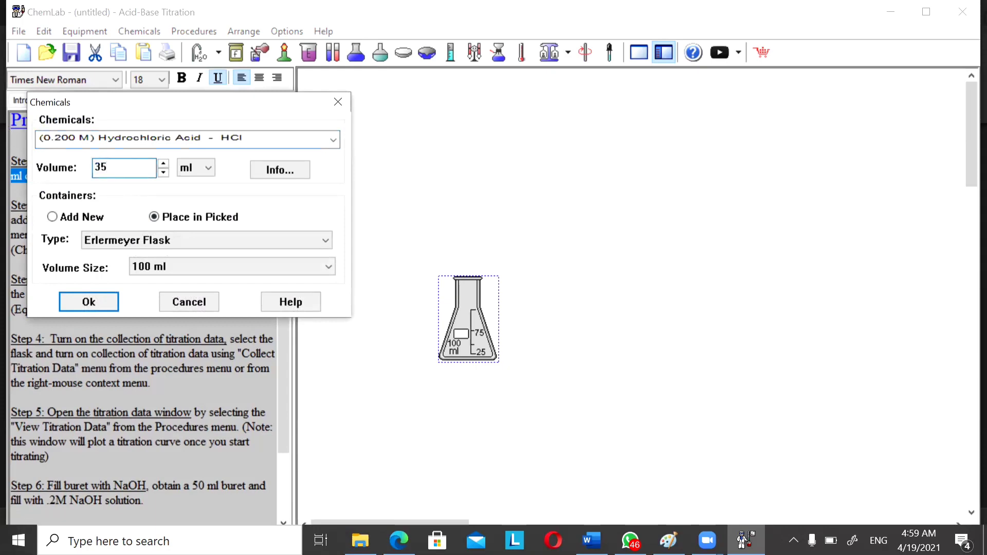
pyautogui.click(99, 300)
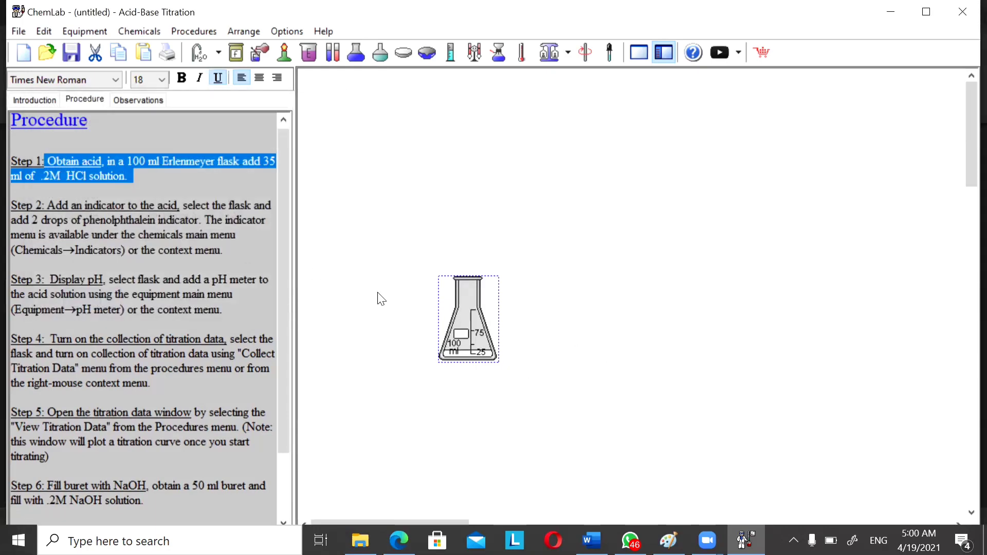
# Highlight the Step 2 instructions and add drops of Phenolsulfonephthalein (Pheno Red) indicator to the flask.
pyautogui.moveTo(44, 206); pyautogui.dragTo(223, 259)
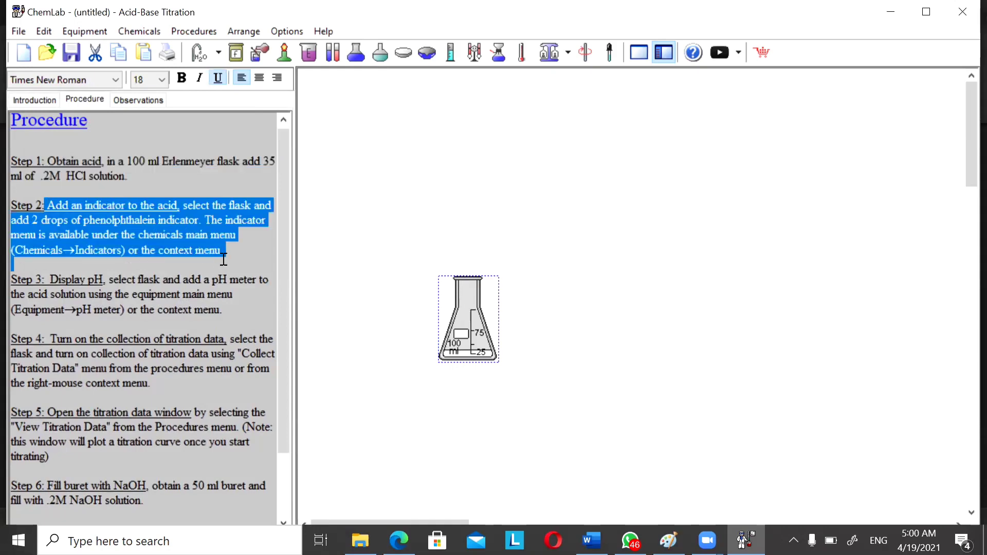
pyautogui.rightClick(471, 336)
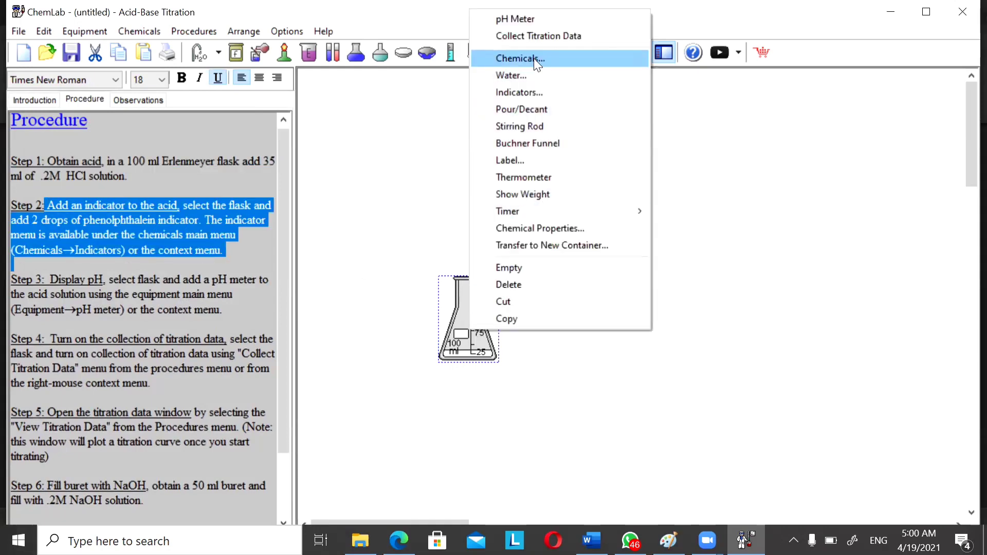
pyautogui.click(531, 91)
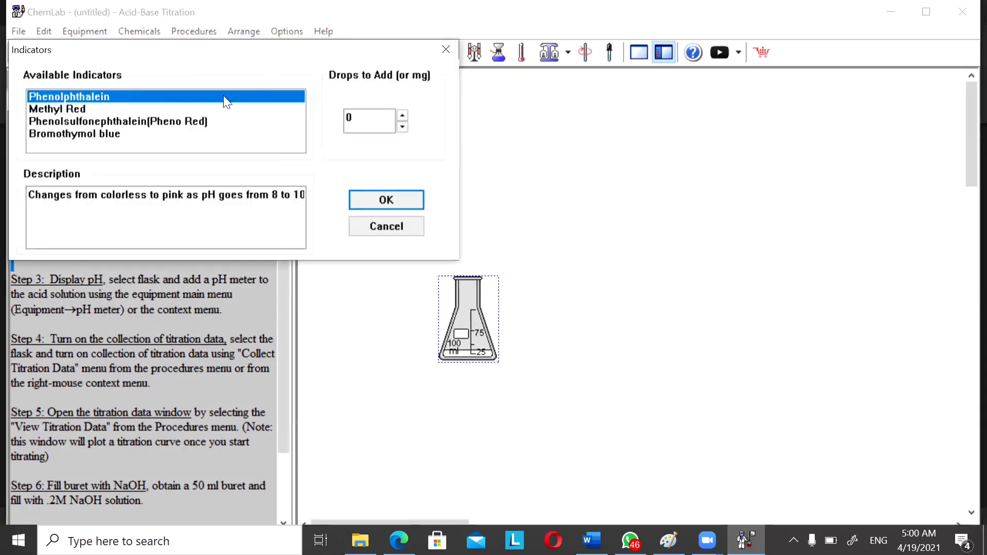
pyautogui.click(192, 121)
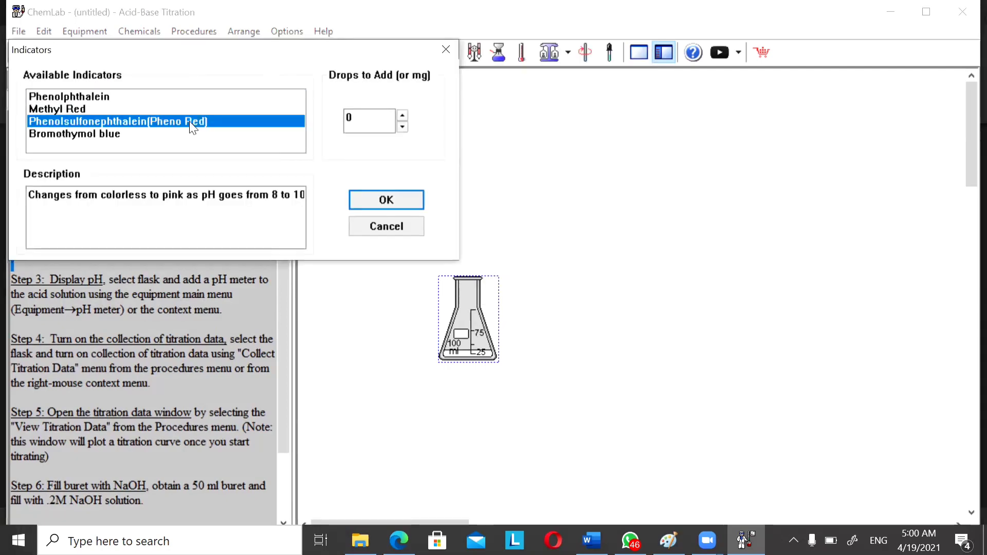
pyautogui.doubleClick(403, 116)
pyautogui.click(390, 201)
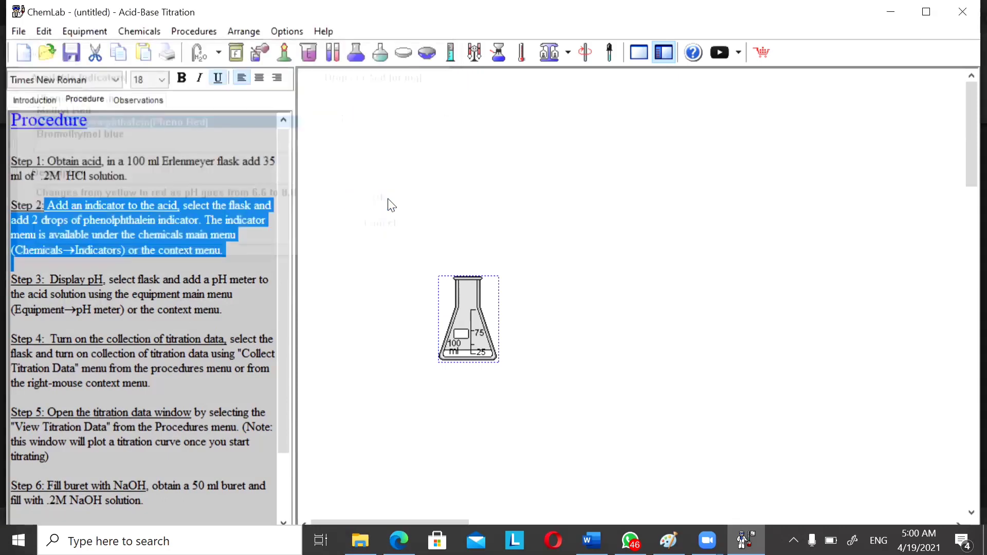
pyautogui.rightClick(472, 354)
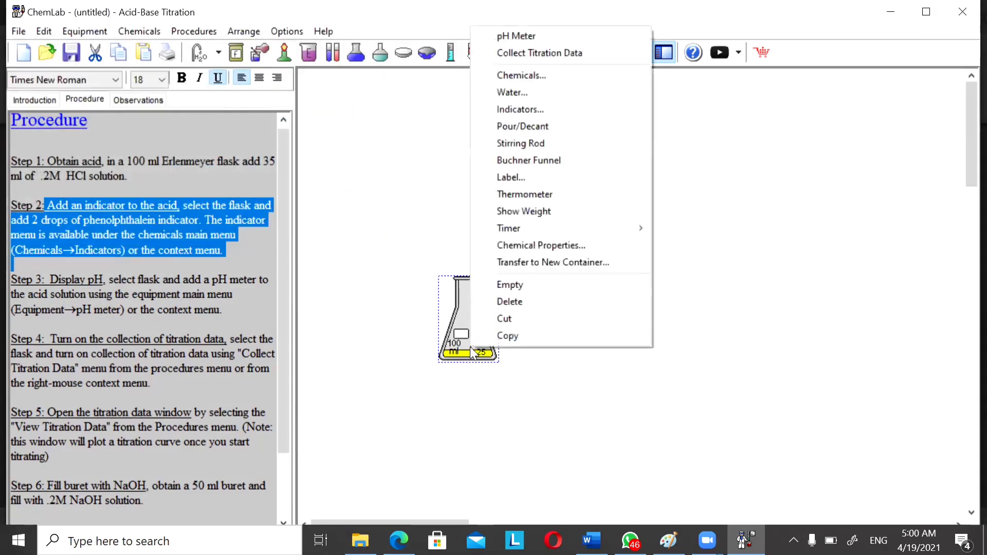
pyautogui.click(526, 78)
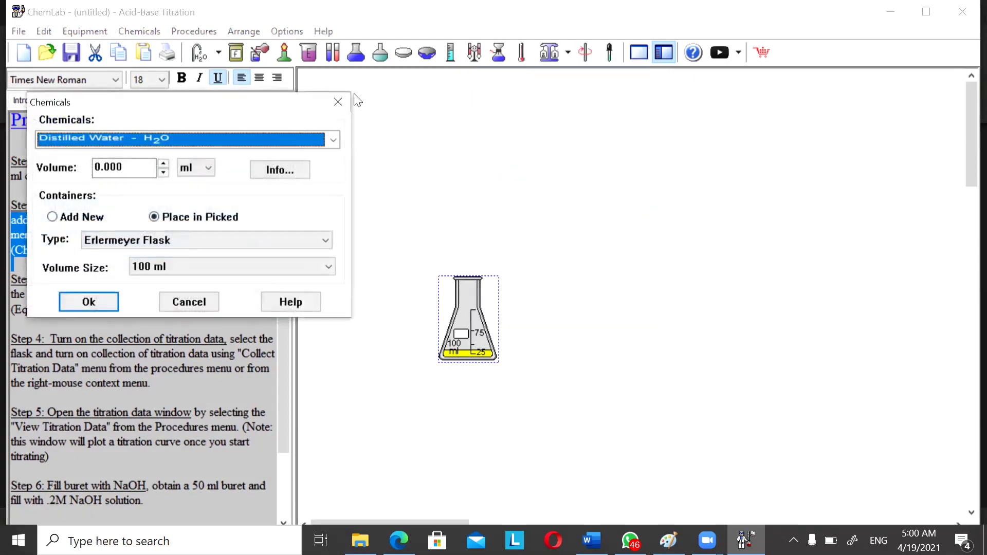
pyautogui.click(347, 110)
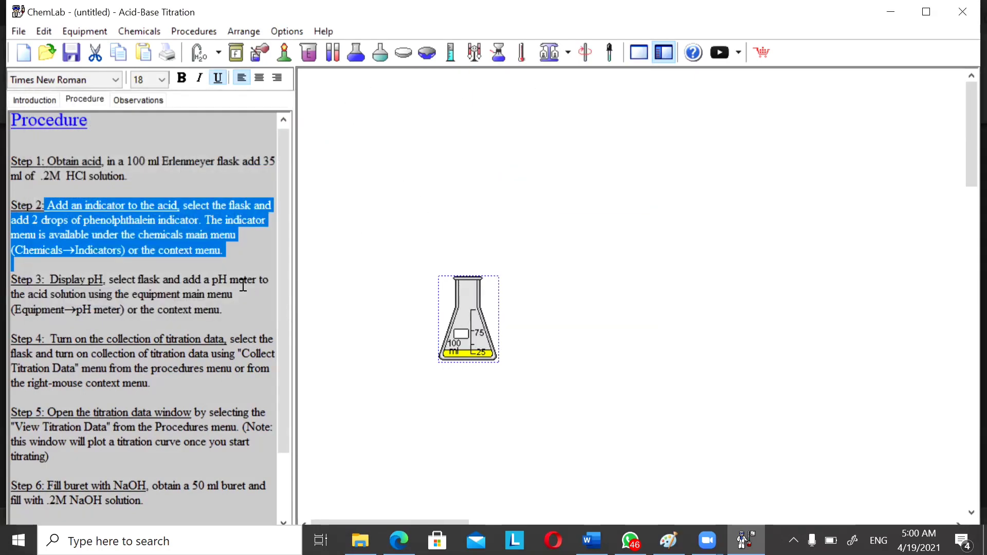
# Highlight the Step 3 instructions and attach a pH meter to the flask.
pyautogui.moveTo(50, 279); pyautogui.dragTo(228, 309)
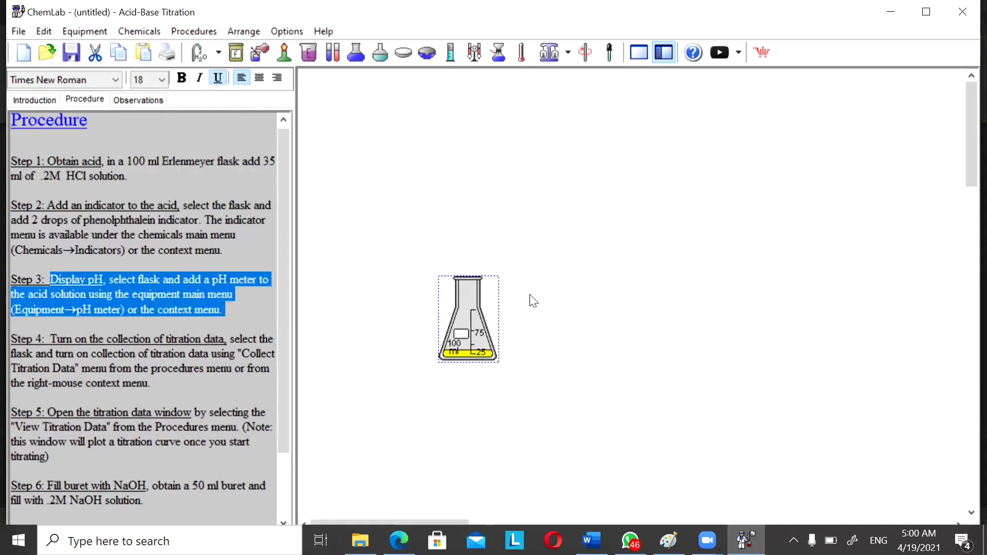
pyautogui.rightClick(482, 329)
# Turn on titration data collection for the flask and open the Titration Data window.
pyautogui.rightClick(463, 343)
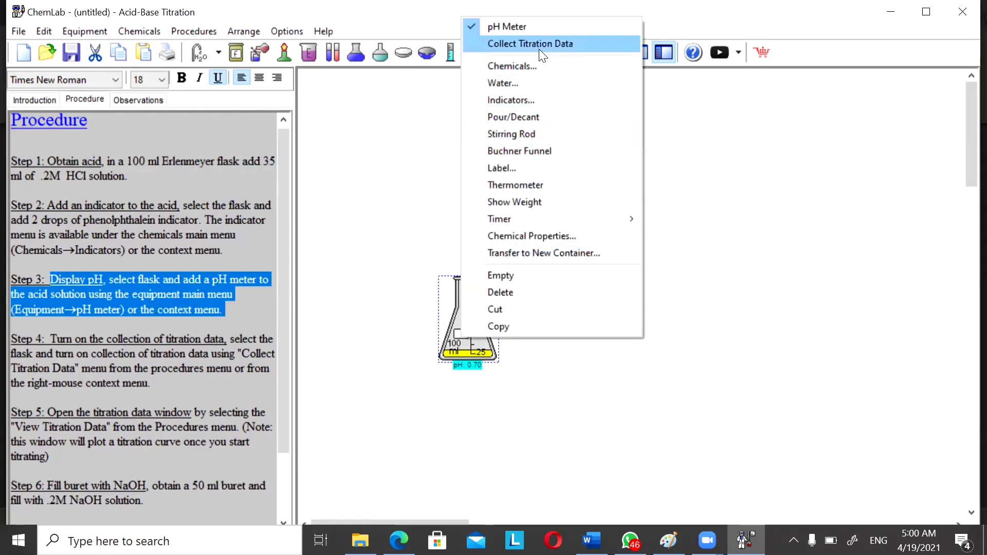
pyautogui.click(539, 48)
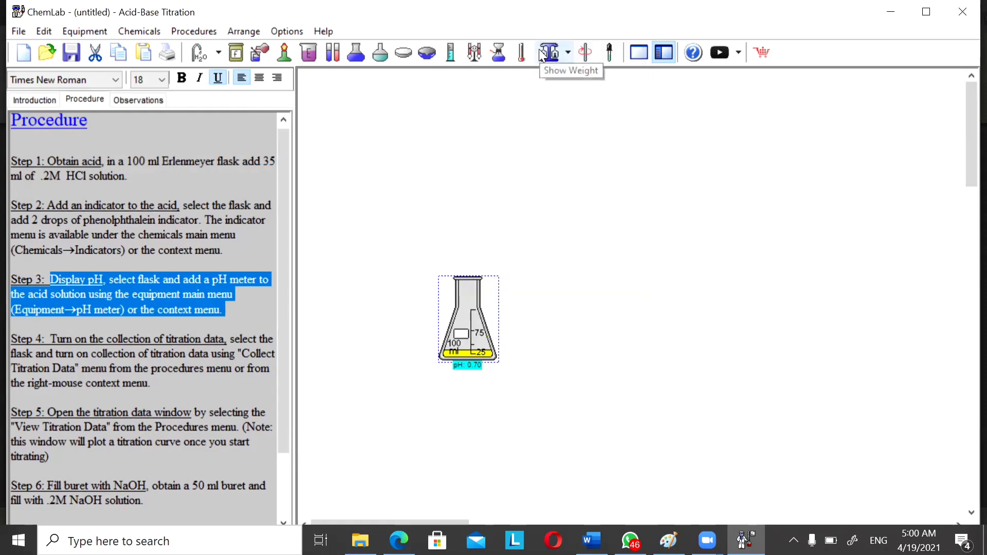
pyautogui.rightClick(468, 345)
pyautogui.click(576, 61)
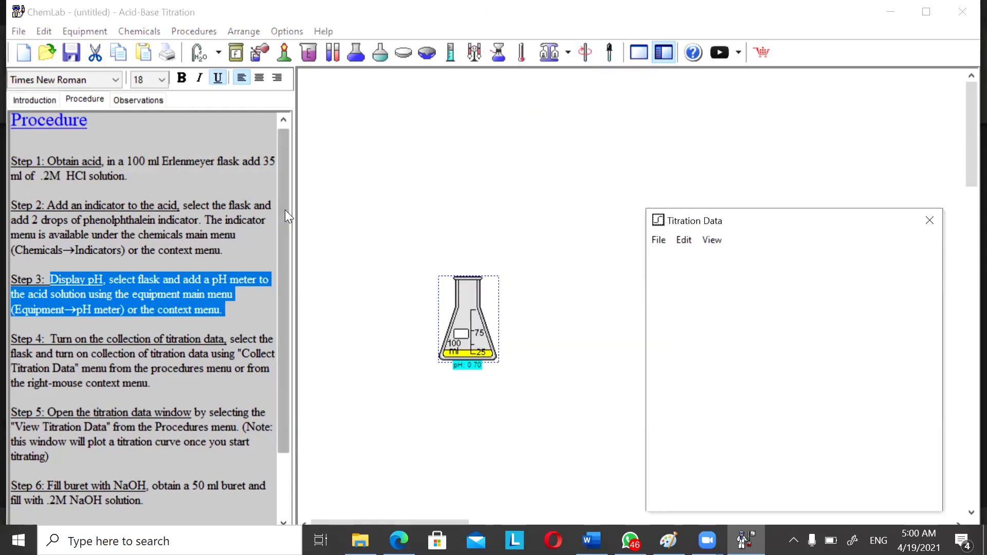
# Add a 50 ml buret above the flask and close its titration dialog.
pyautogui.moveTo(285, 210); pyautogui.dragTo(290, 301)
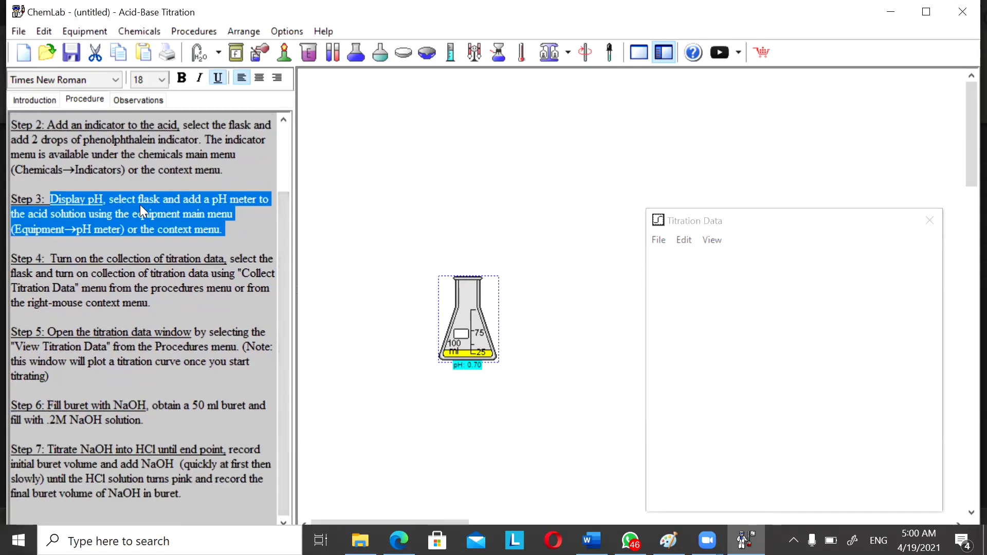
pyautogui.click(82, 30)
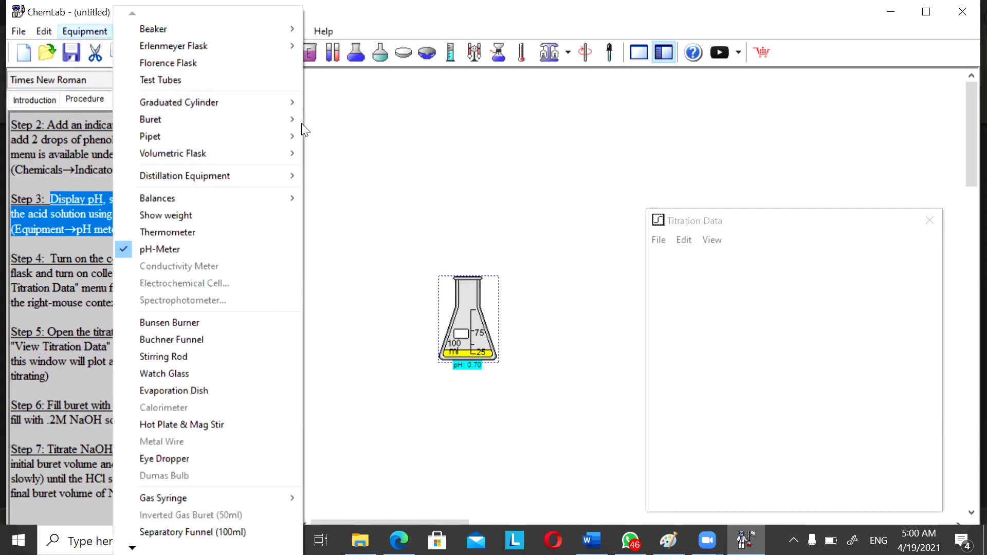
pyautogui.moveTo(291, 120)
pyautogui.click(333, 136)
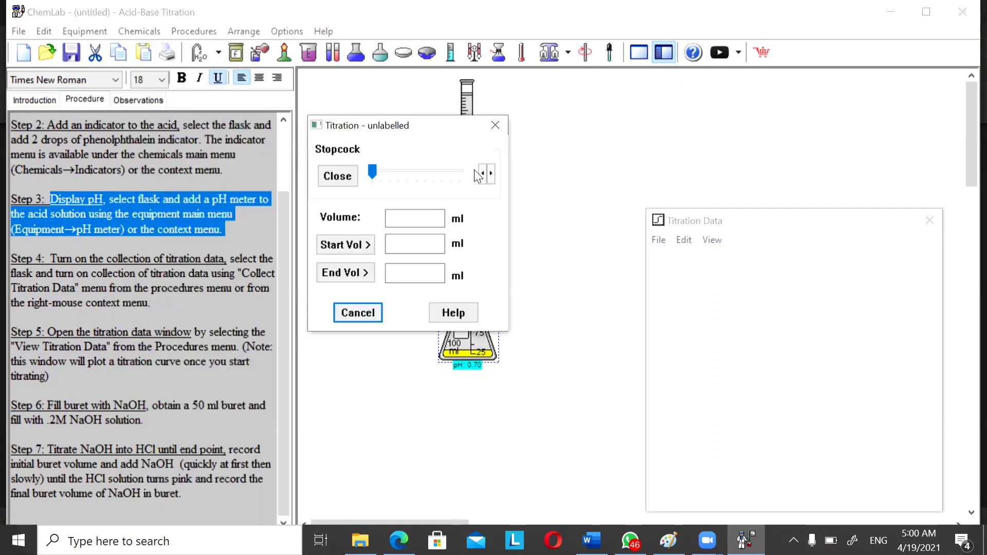
pyautogui.click(496, 130)
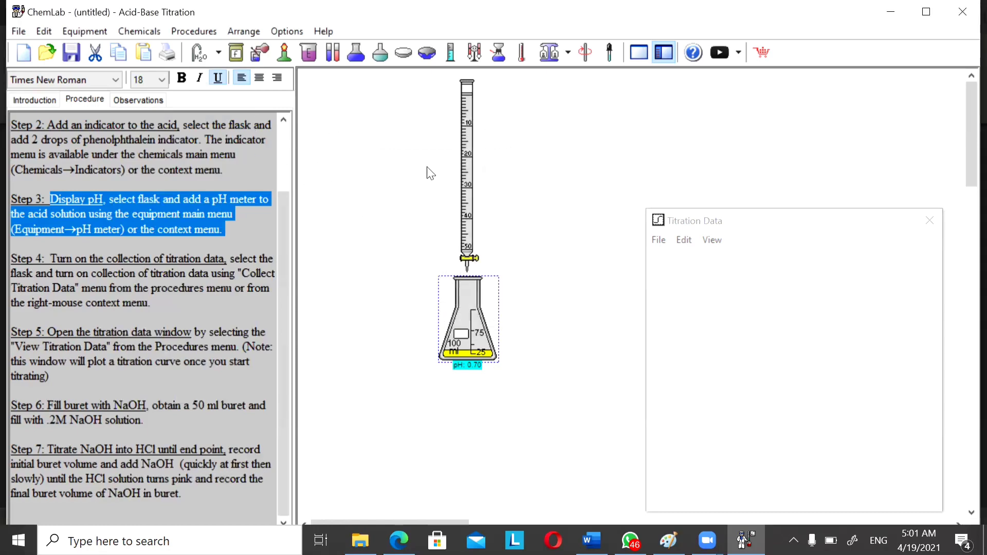
# Fill the buret with 50 ml of 0.200 M Sodium hydroxide (NaOH).
pyautogui.rightClick(465, 171)
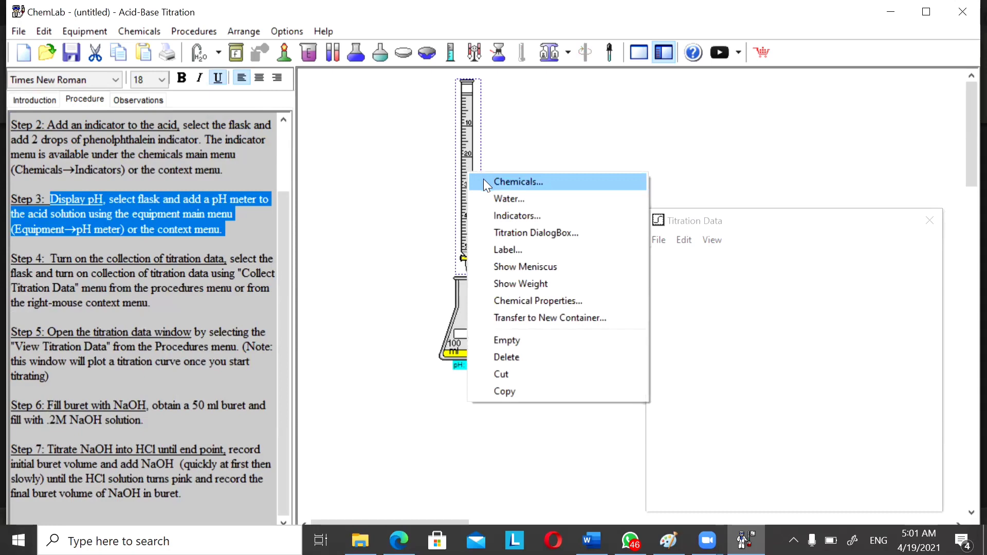
pyautogui.click(517, 182)
pyautogui.click(334, 142)
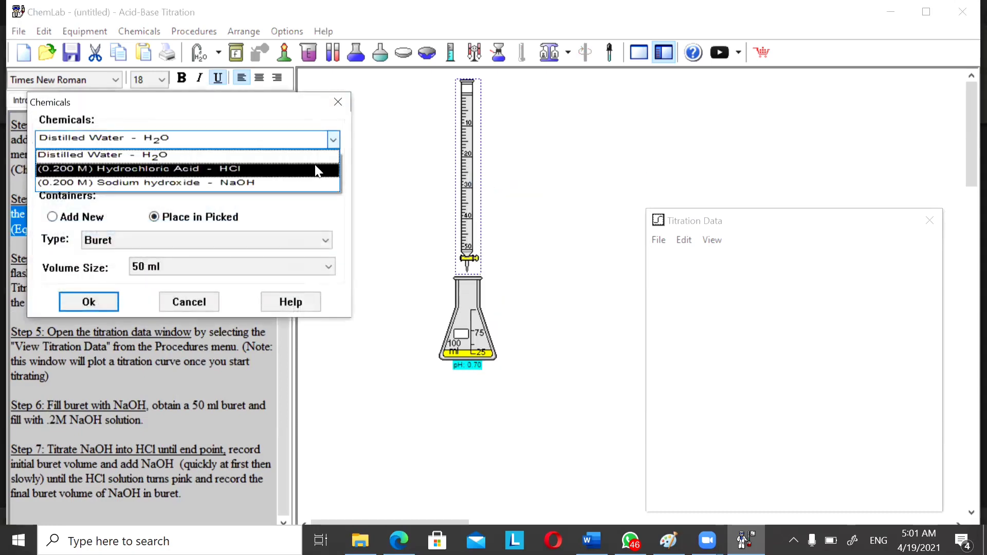
pyautogui.click(308, 183)
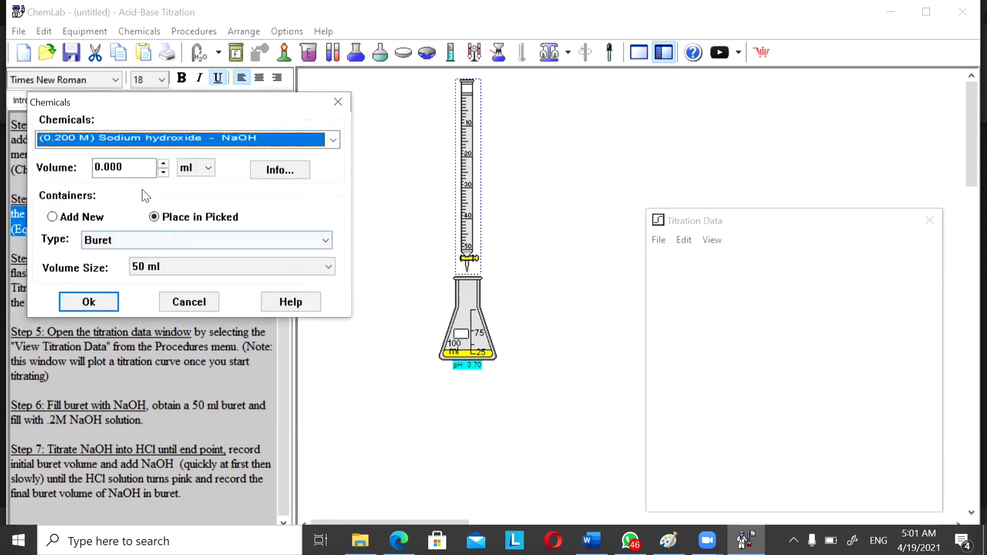
pyautogui.click(133, 167)
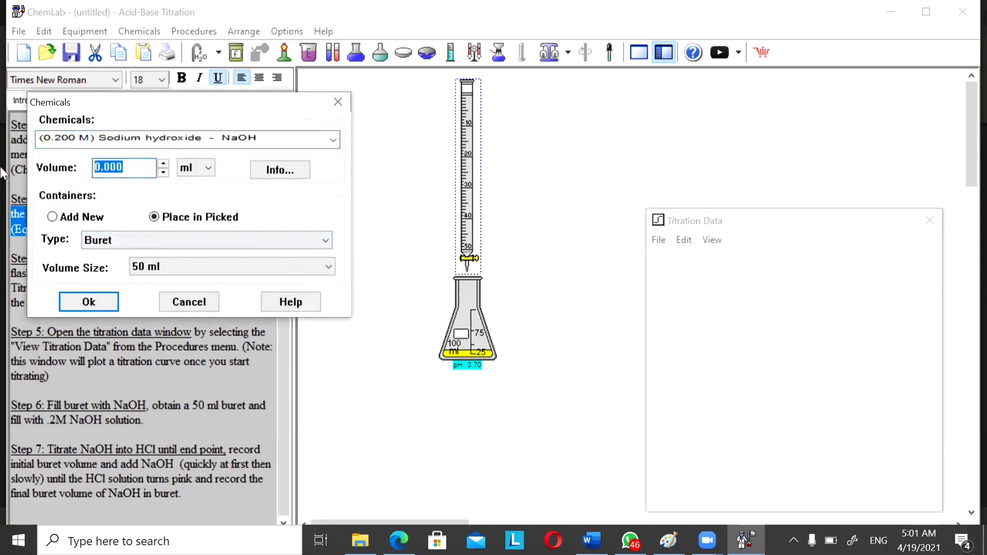
pyautogui.write('50')
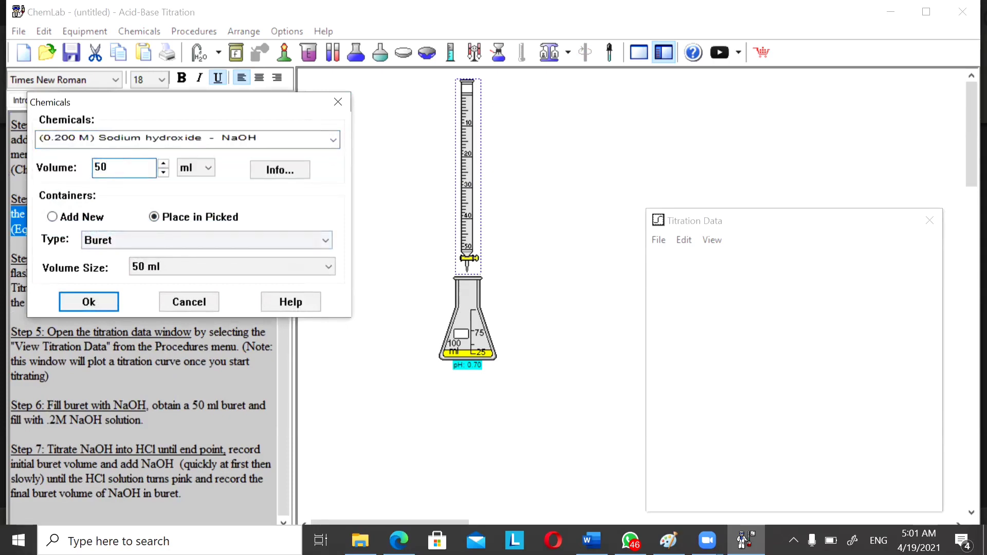
pyautogui.click(88, 297)
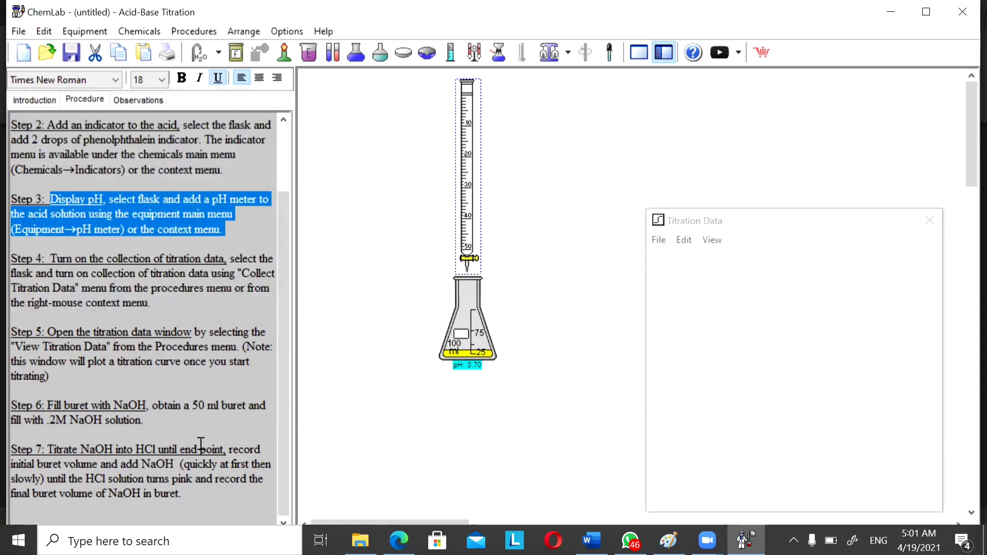
# Open the buret's titration dialog, move it aside, and run about 17 ml of NaOH into the flask before closing the stopcock.
pyautogui.rightClick(474, 252)
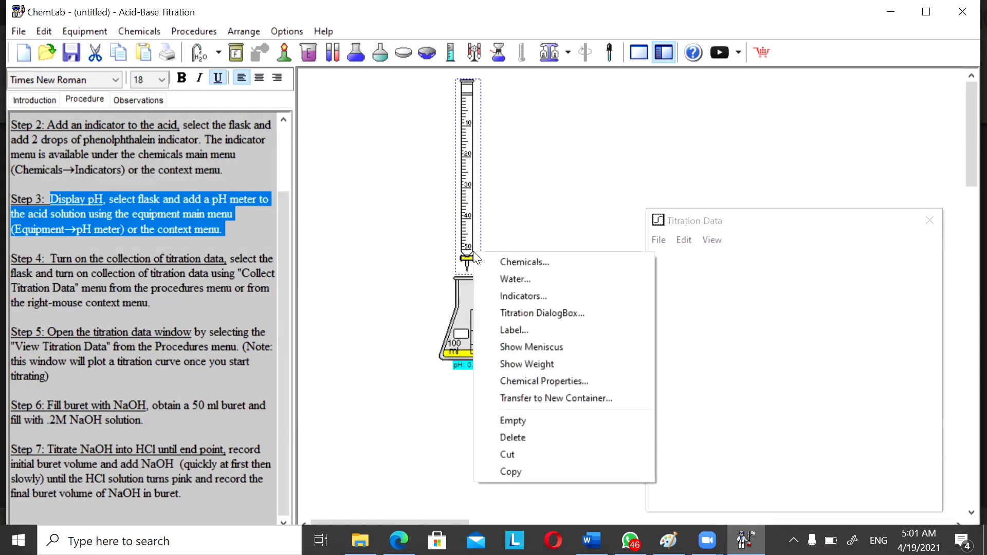
pyautogui.click(513, 314)
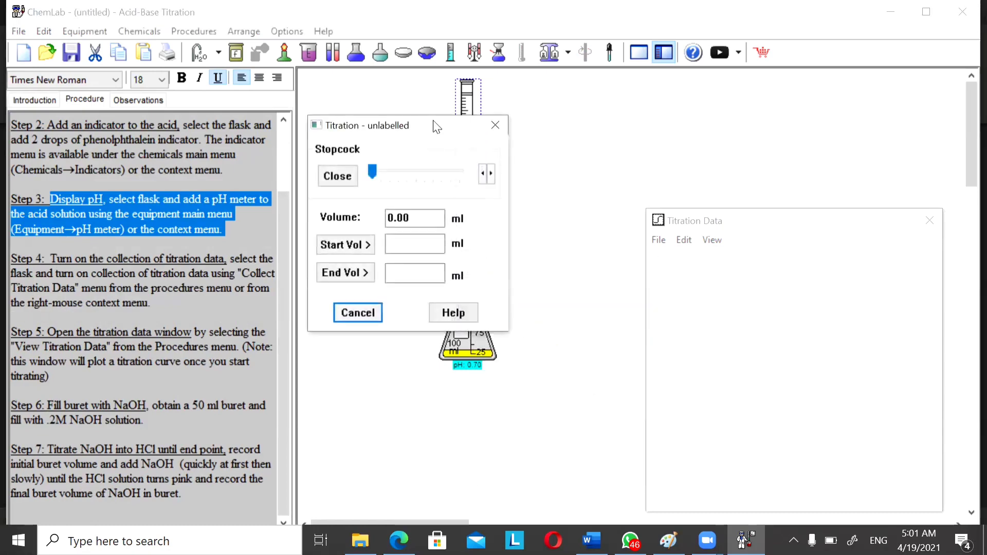
pyautogui.moveTo(433, 126); pyautogui.dragTo(646, 71)
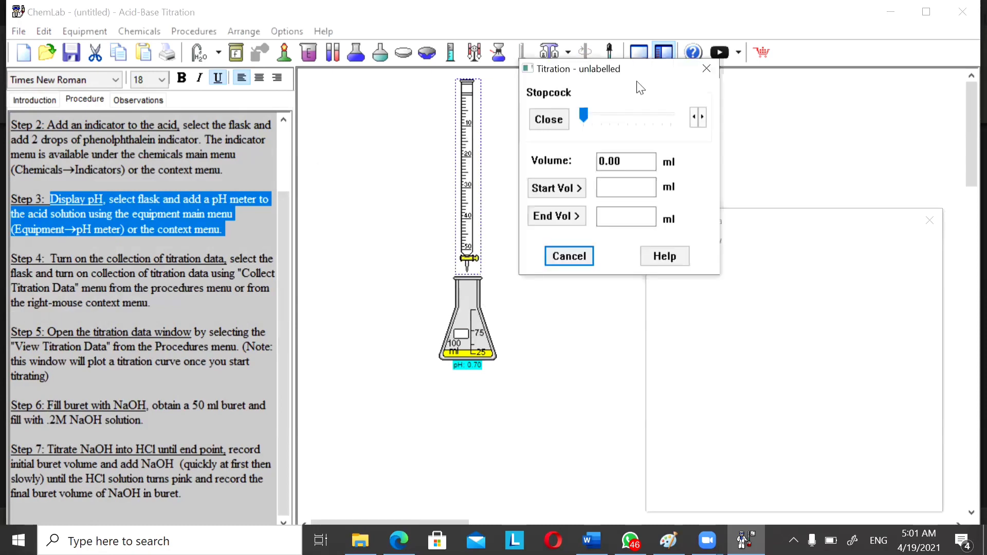
pyautogui.click(580, 117)
pyautogui.moveTo(584, 117); pyautogui.dragTo(587, 118)
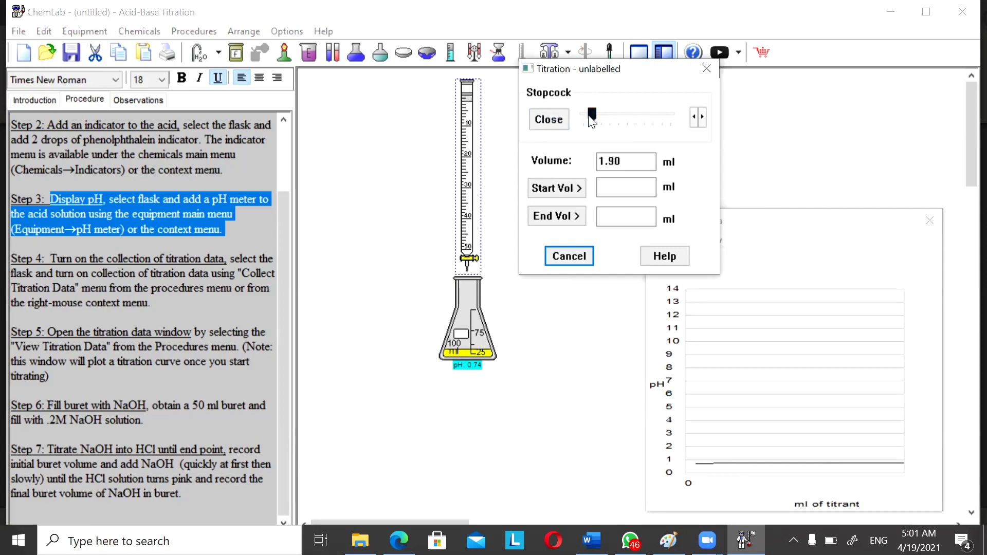
pyautogui.moveTo(591, 119); pyautogui.dragTo(601, 119)
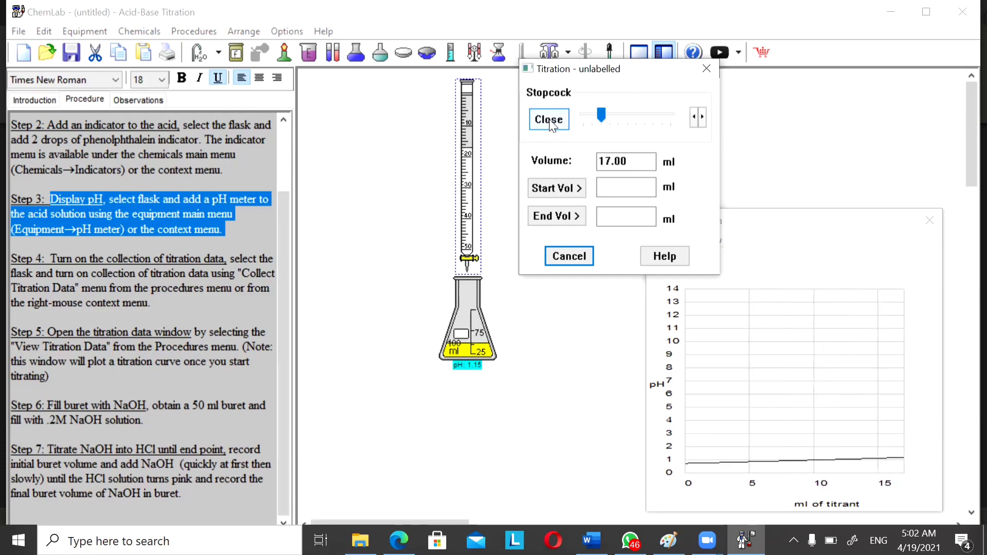
pyautogui.click(551, 125)
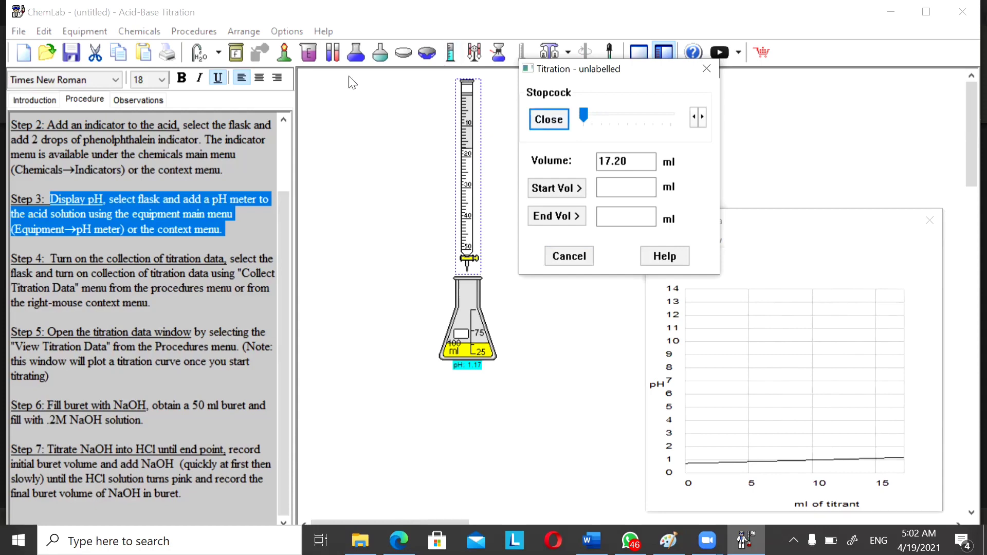
# Show the Observations sheet and titrate NaOH slowly in short bursts to about 35.2 ml until the flask solution changes colour.
pyautogui.click(156, 97)
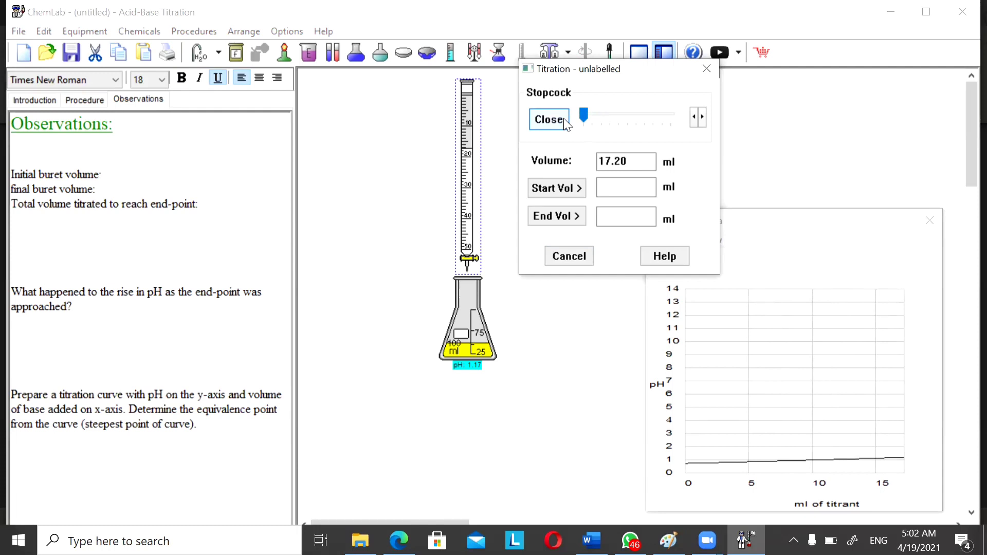
pyautogui.moveTo(584, 115); pyautogui.dragTo(594, 114)
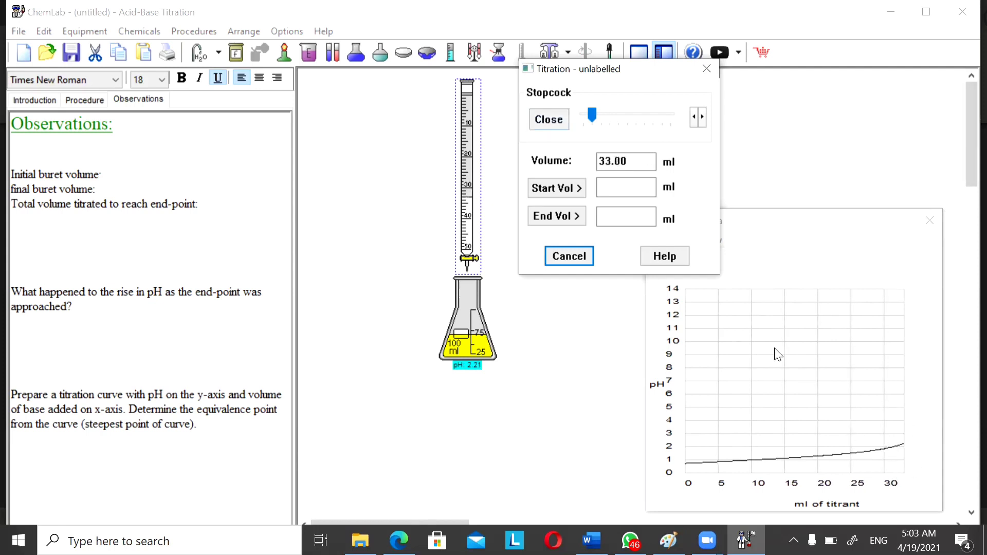
pyautogui.click(546, 122)
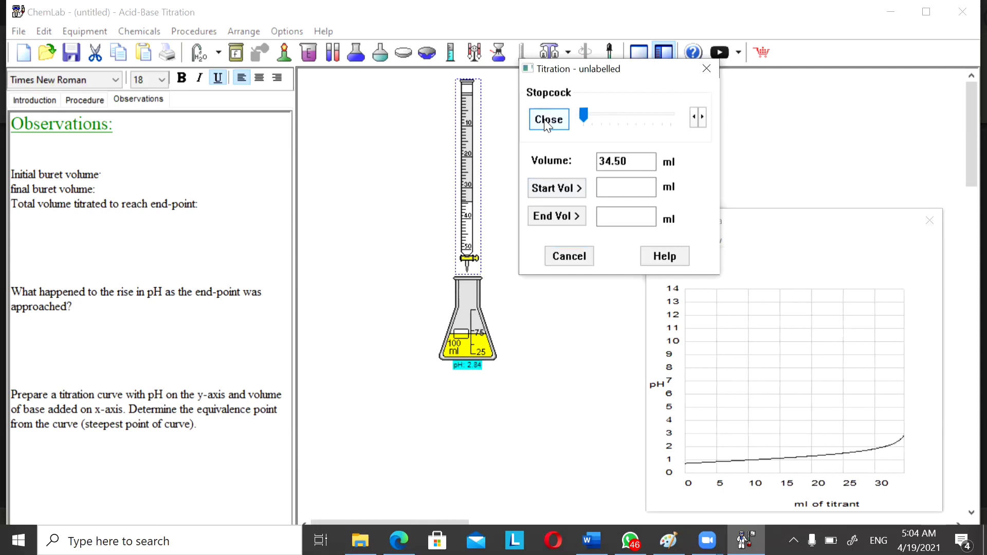
pyautogui.click(547, 122)
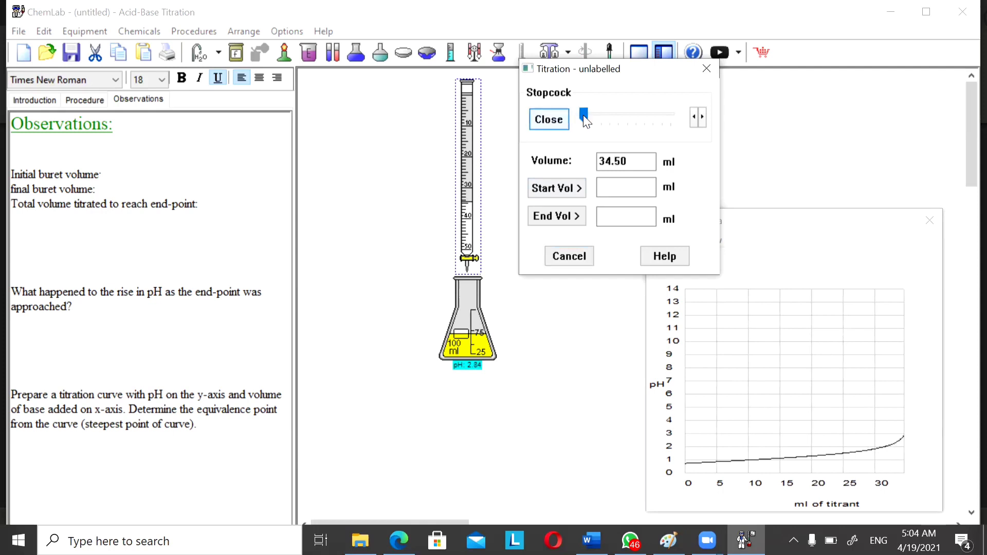
pyautogui.click(548, 122)
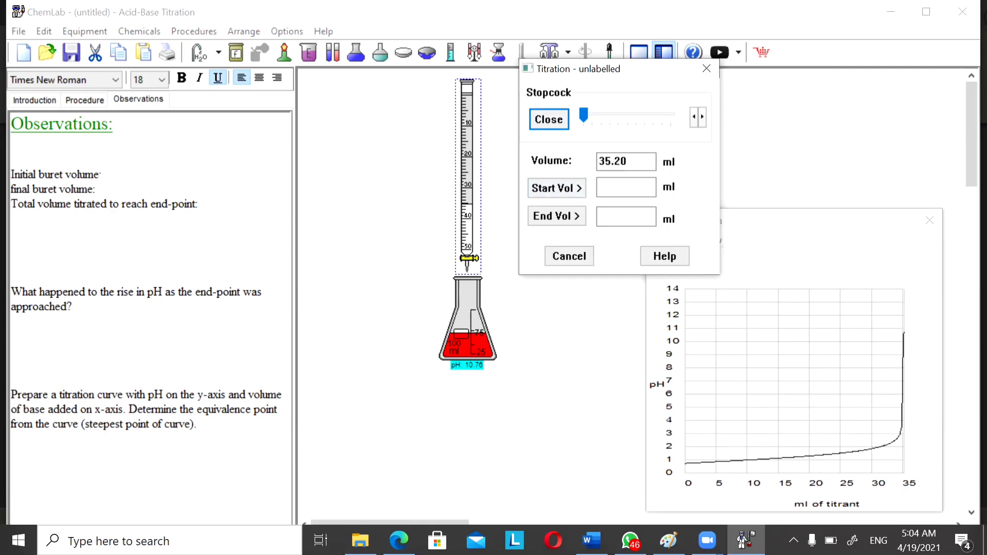
# Record the current buret reading as the titration's start volume and end volume.
pyautogui.click(101, 178)
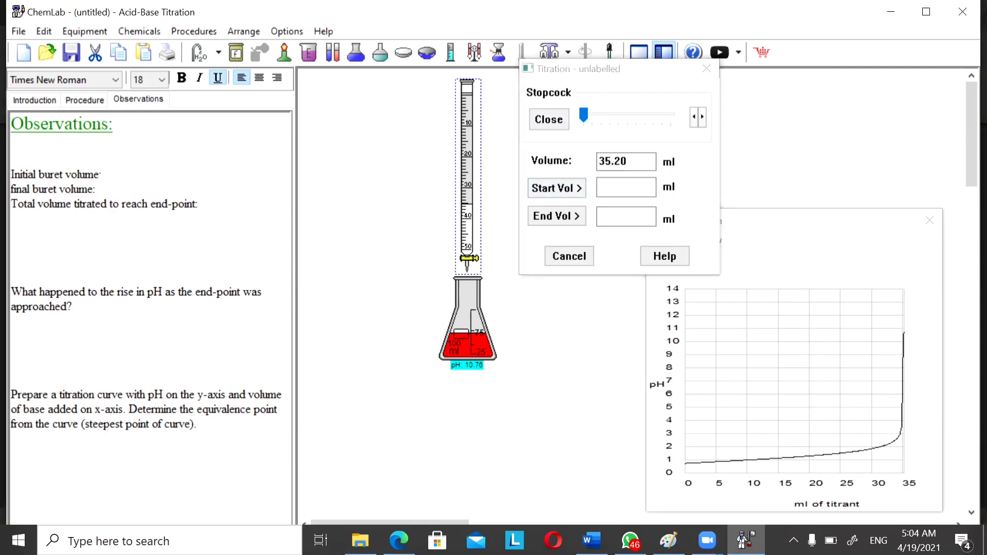
pyautogui.click(101, 178)
pyautogui.click(553, 192)
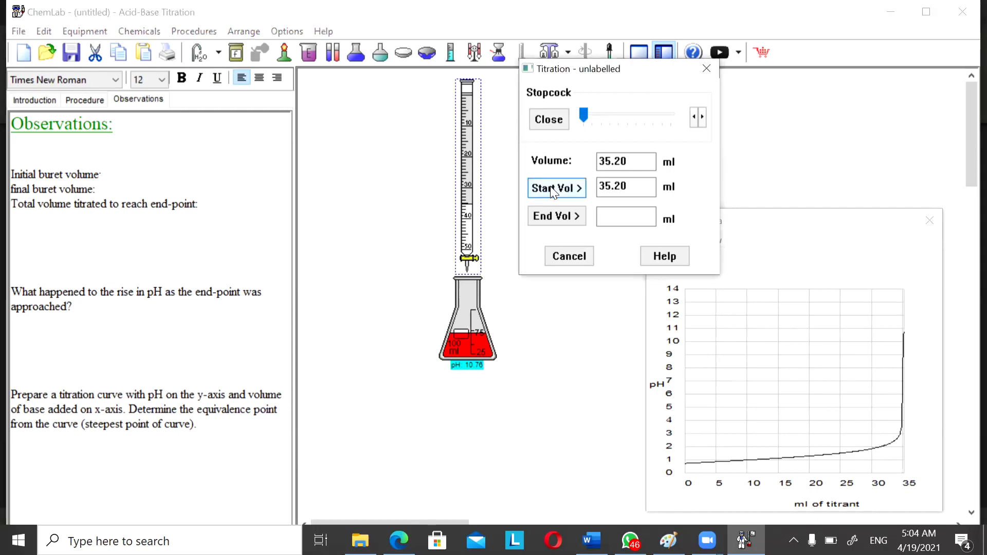
pyautogui.click(554, 211)
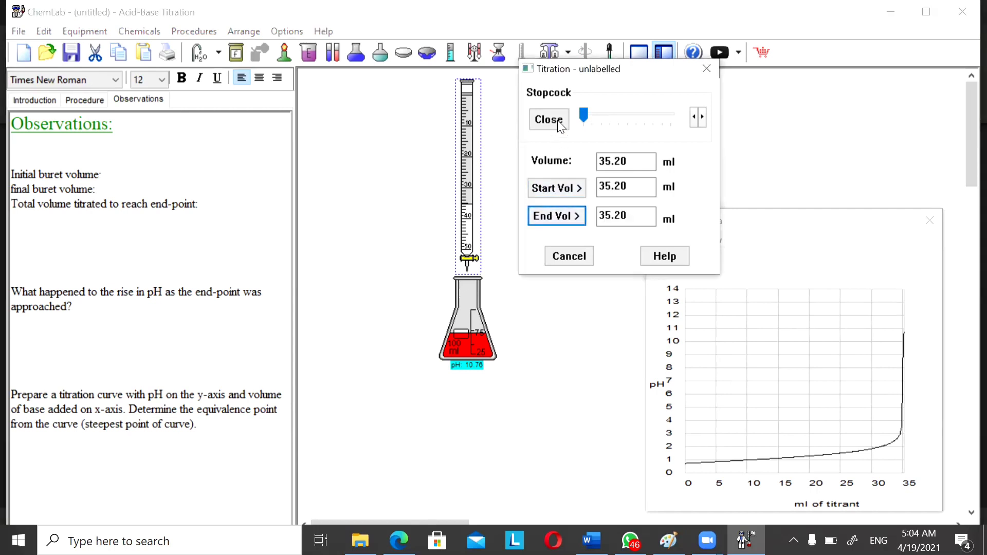
# Drain the remaining NaOH from the buret into the flask, close the stopcock, and record the new end volume.
pyautogui.moveTo(582, 117); pyautogui.dragTo(592, 119)
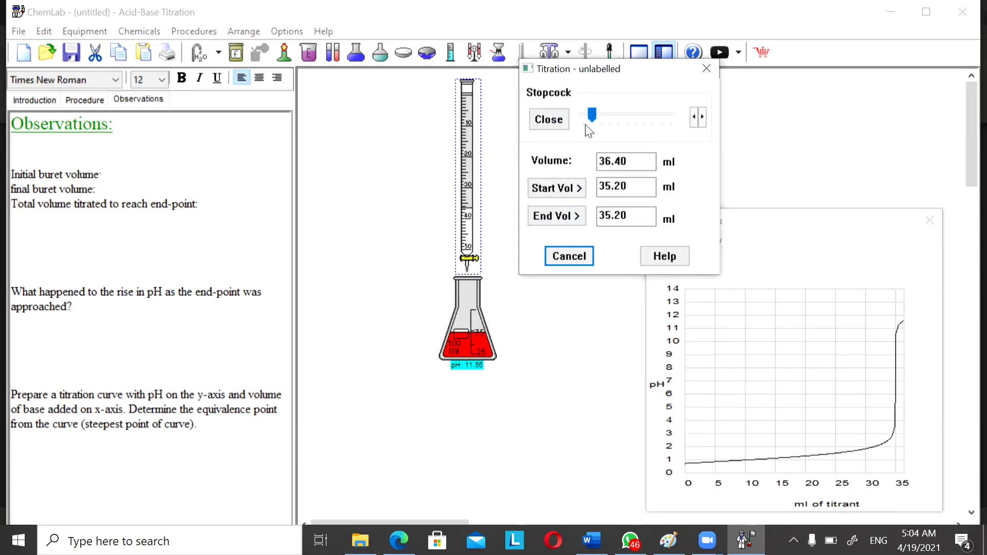
pyautogui.moveTo(592, 121); pyautogui.dragTo(608, 113)
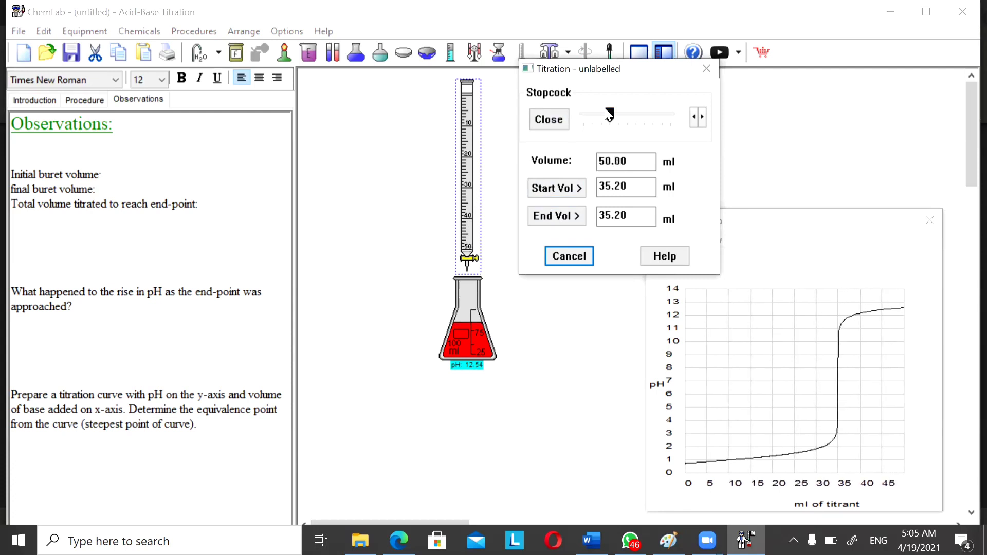
pyautogui.click(552, 124)
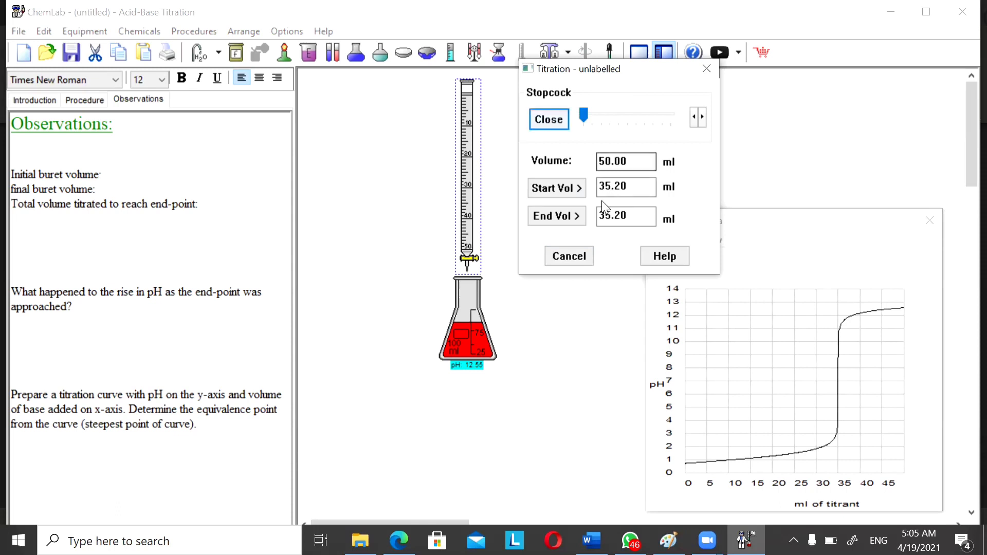
pyautogui.click(567, 215)
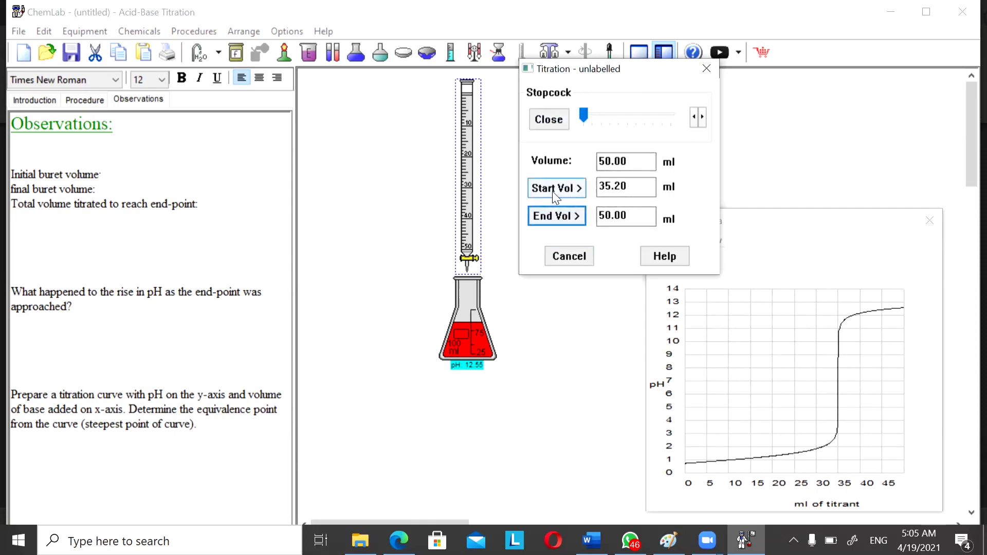
# Enter 50 - 35,2 as the total volume titrated to reach the end point on the Observations sheet.
pyautogui.click(99, 184)
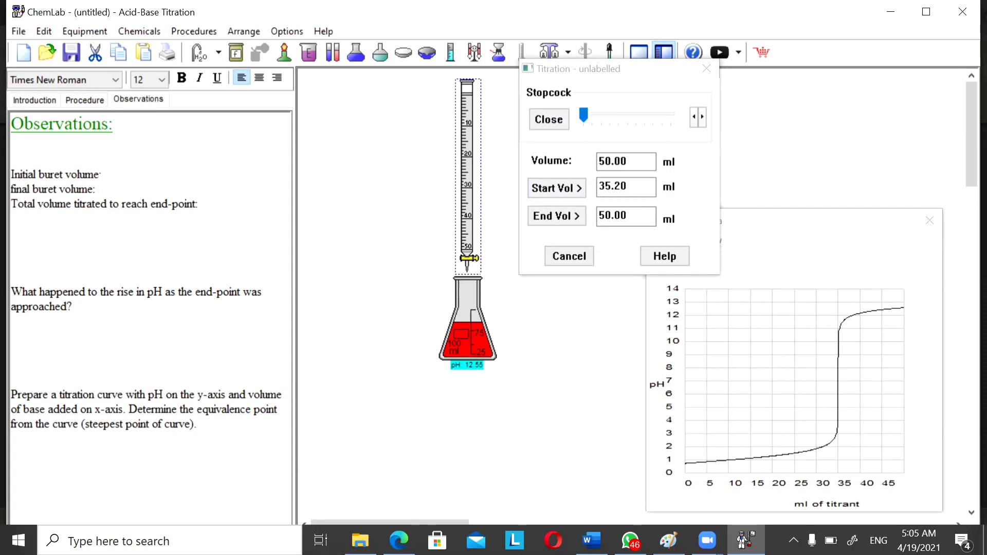
pyautogui.write('50 - 35,2')
# Delete the trailing characters of the total-volume answer on the Observations sheet.
pyautogui.moveTo(101, 189)
pyautogui.mouseDown()
pyautogui.moveTo(99, 171)
pyautogui.moveTo(87, 177)
pyautogui.moveTo(95, 189)
pyautogui.mouseUp()
pyautogui.click(123, 303)
pyautogui.click(233, 423)
pyautogui.click(248, 203)
pyautogui.press('BackSpace')
pyautogui.press('BackSpace')
pyautogui.press('BackSpace')
pyautogui.press('BackSpace')
pyautogui.press('BackSpace')
pyautogui.press('BackSpace')
pyautogui.press('BackSpace')
pyautogui.press('BackSpace')
pyautogui.press('BackSpace')
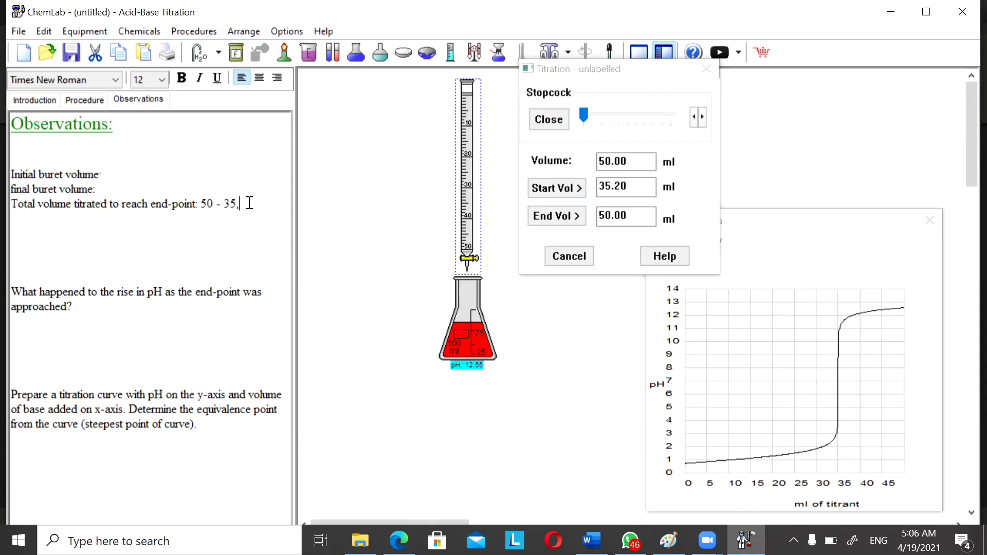